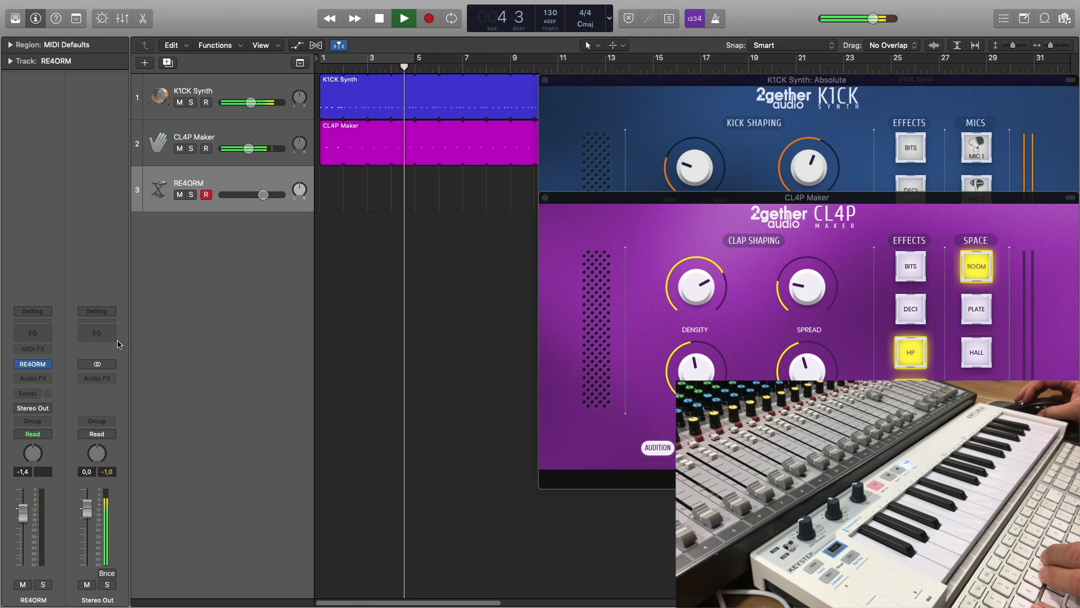
Open the RE4ORM plugin window from the third track's instrument slot
click(36, 366)
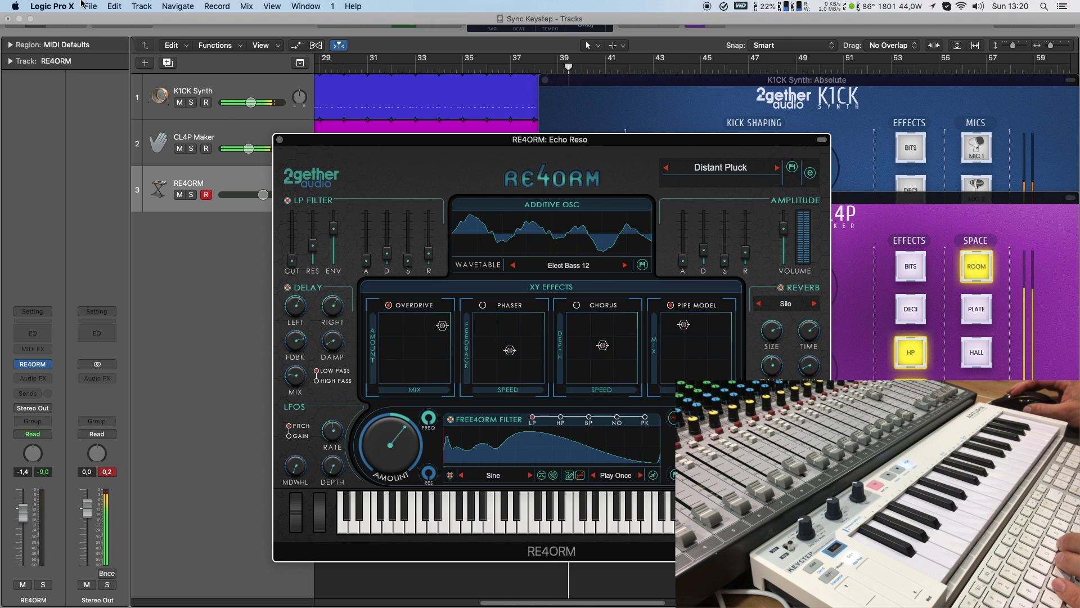
In Project Settings > Synchronization > MIDI, set the first Destination to Arturia KeyStep 32
click(87, 6)
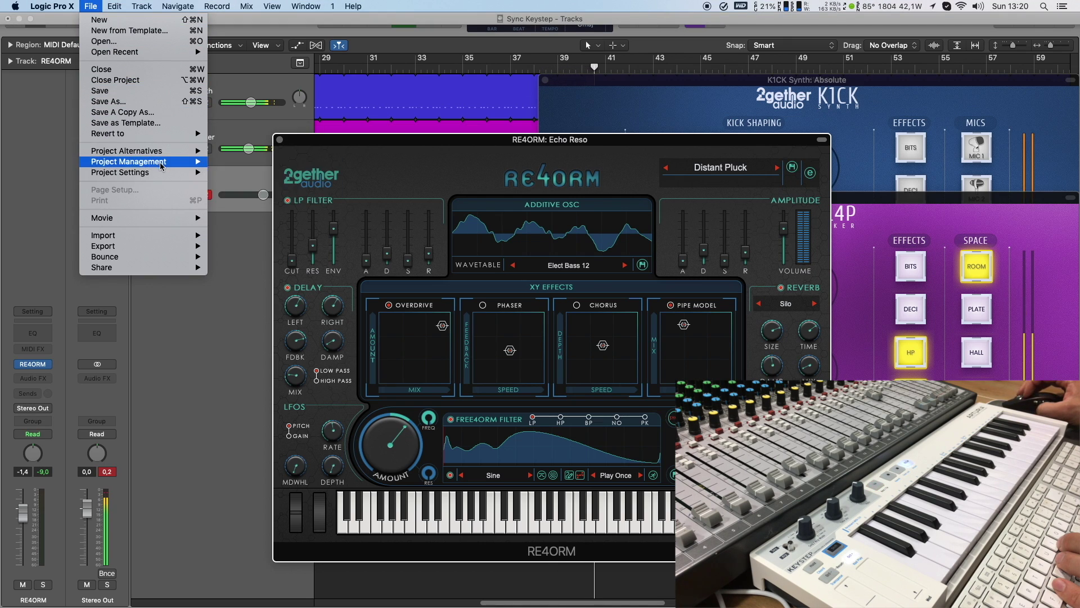
mouse_move(163, 176)
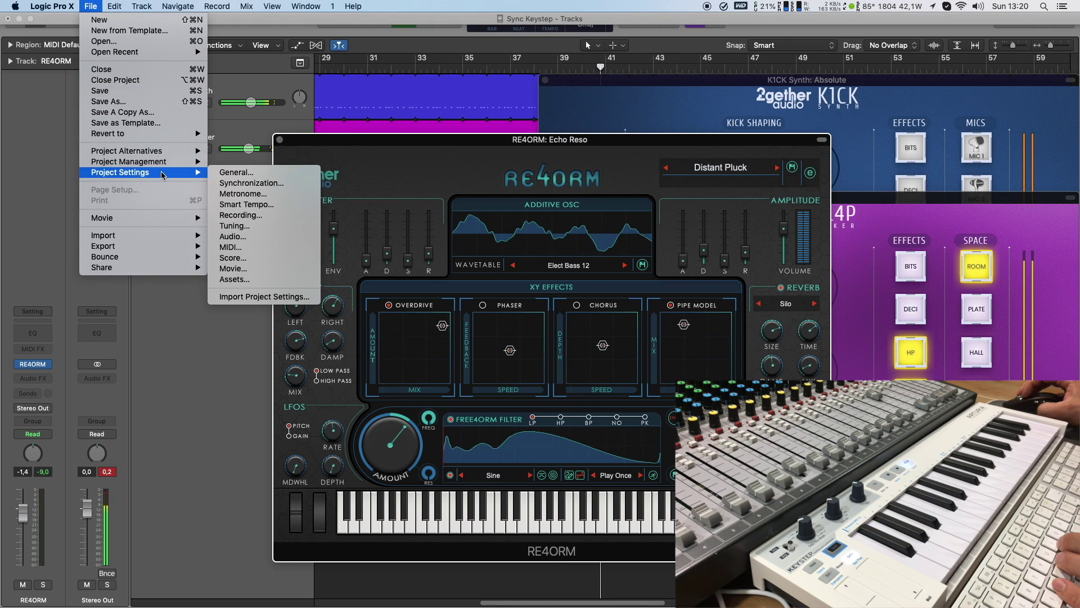
click(241, 183)
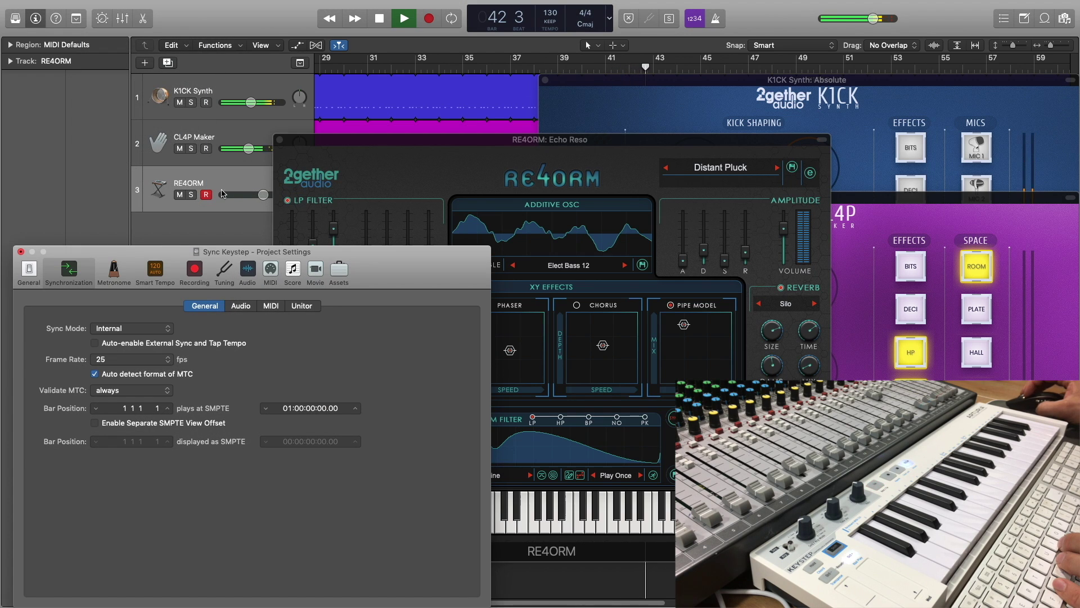
click(276, 307)
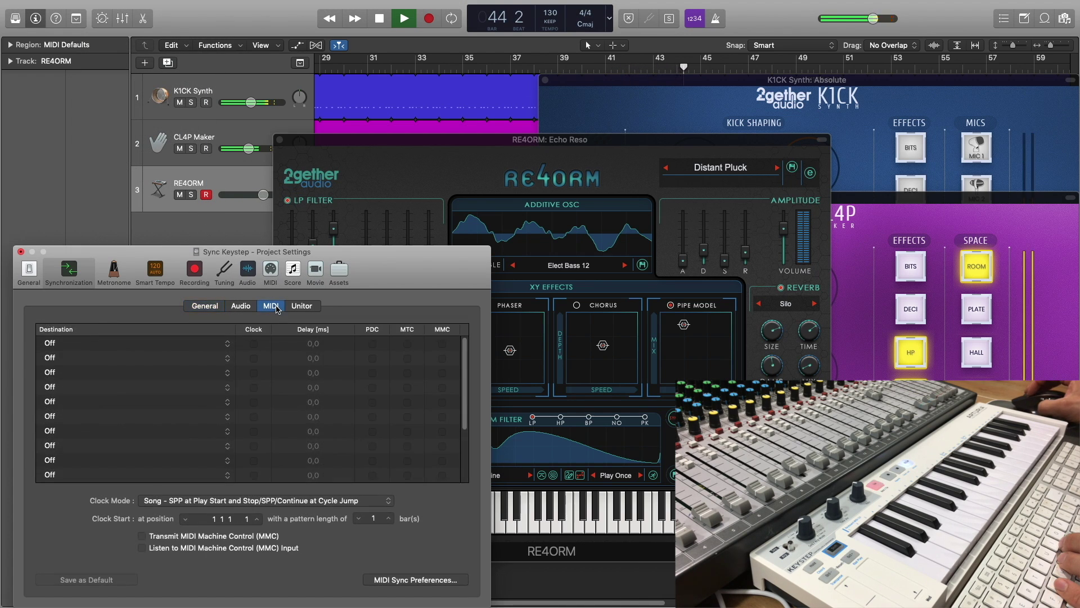
click(53, 345)
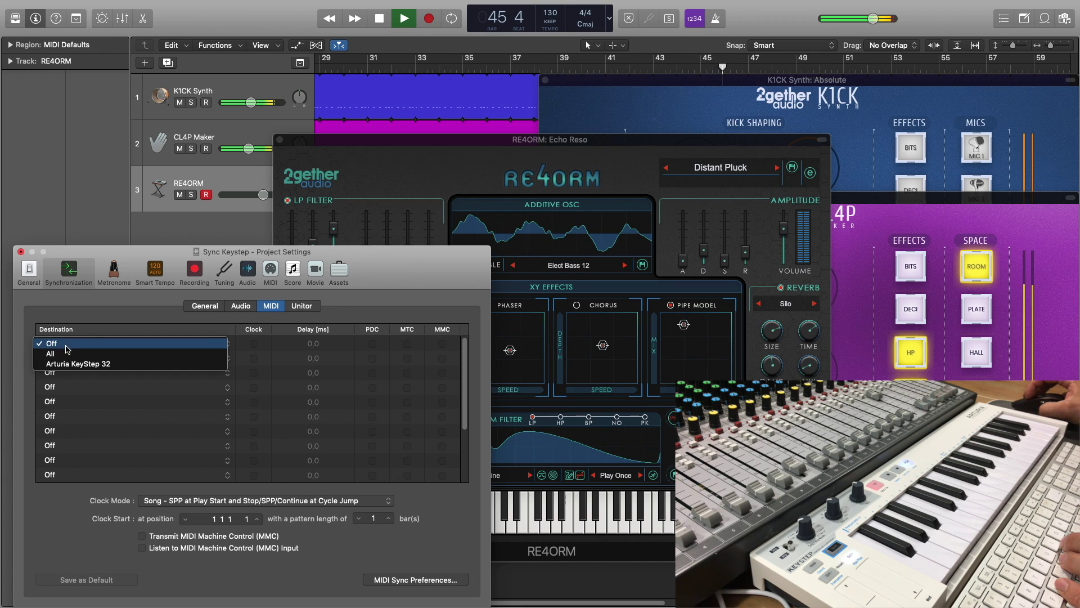
click(82, 363)
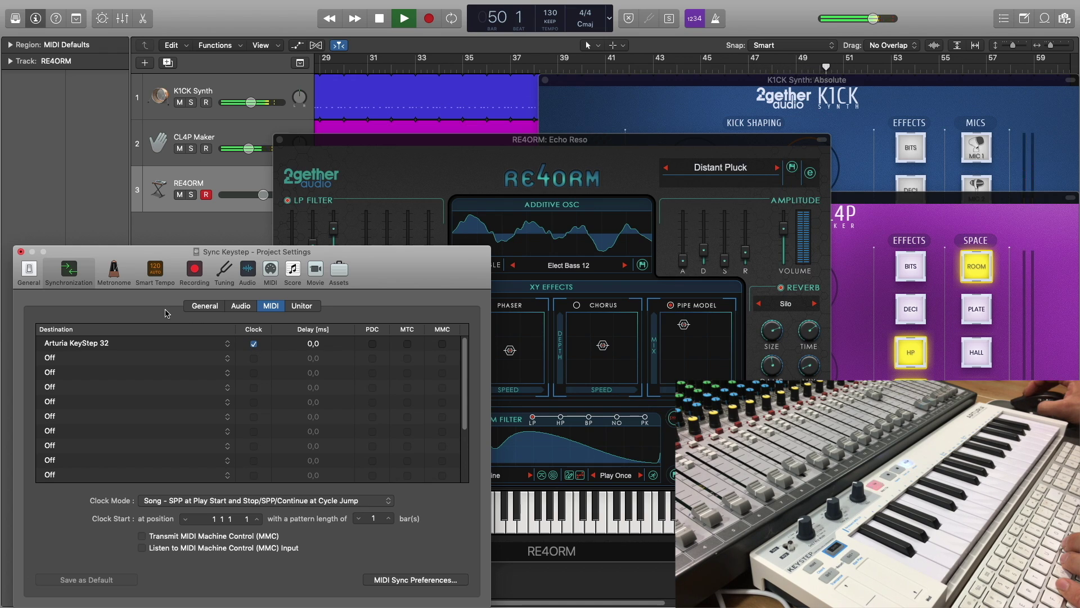
click(20, 252)
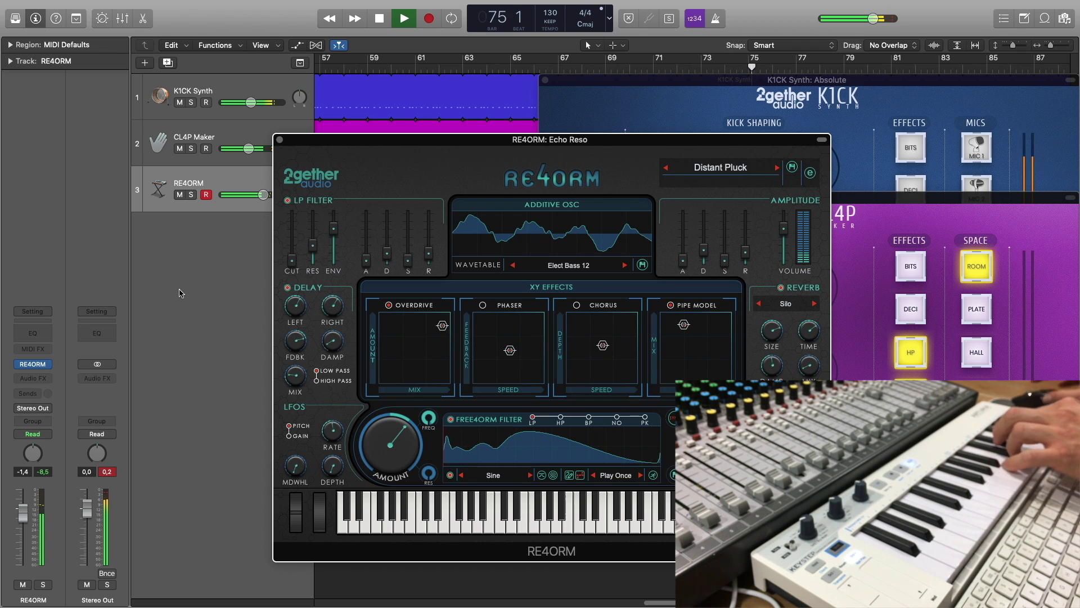
Move focus from the RE4ORM window back to Logic's arrange area
click(555, 13)
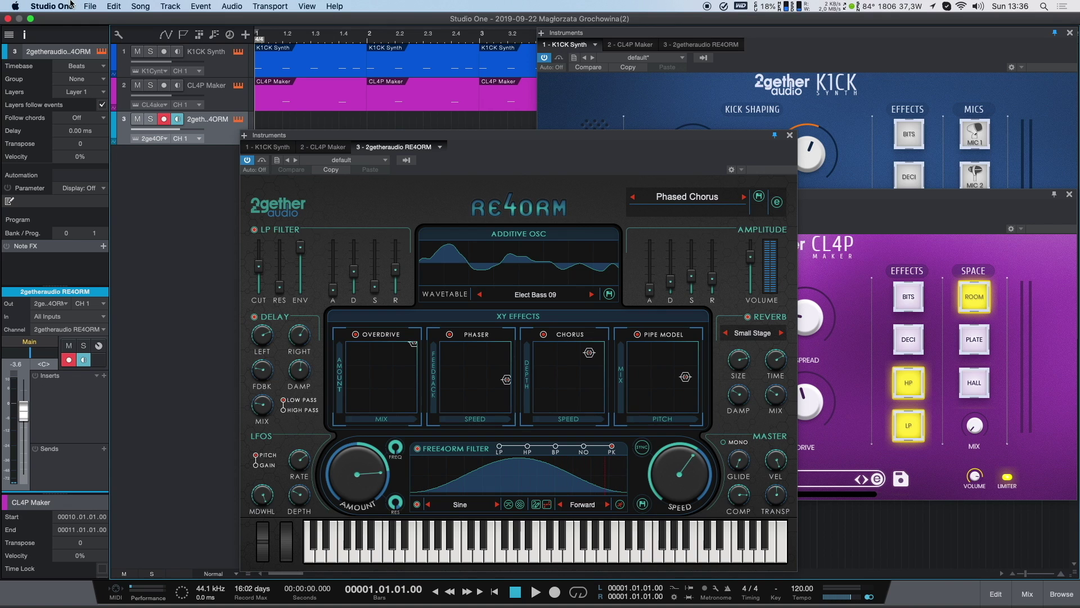
Add a New Keyboard external device 'Arturia Keystep' receiving from Arturia KeyStep 32
click(72, 6)
click(83, 39)
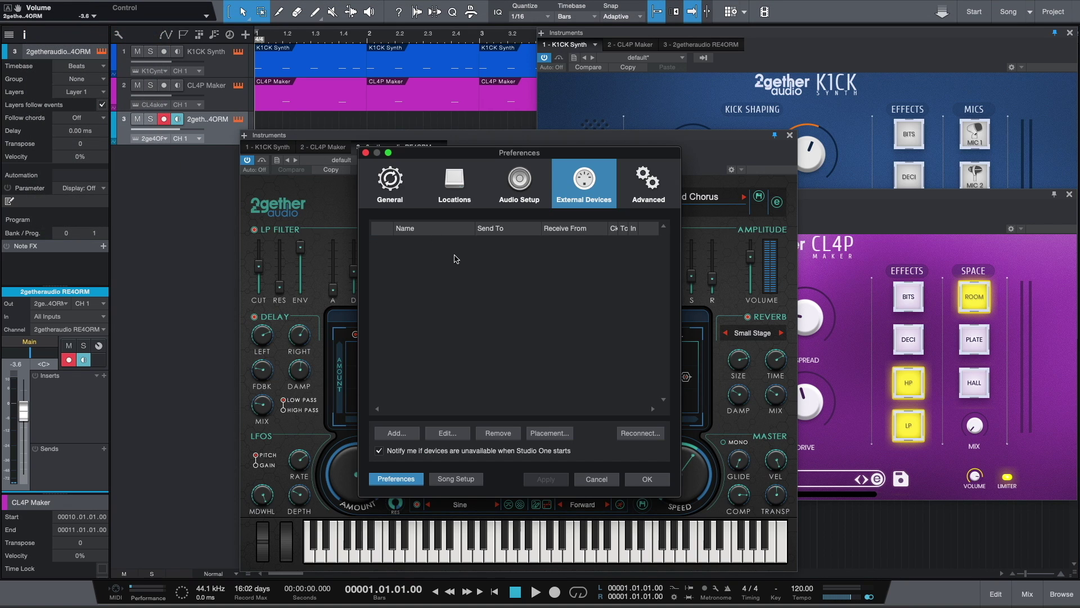
click(396, 433)
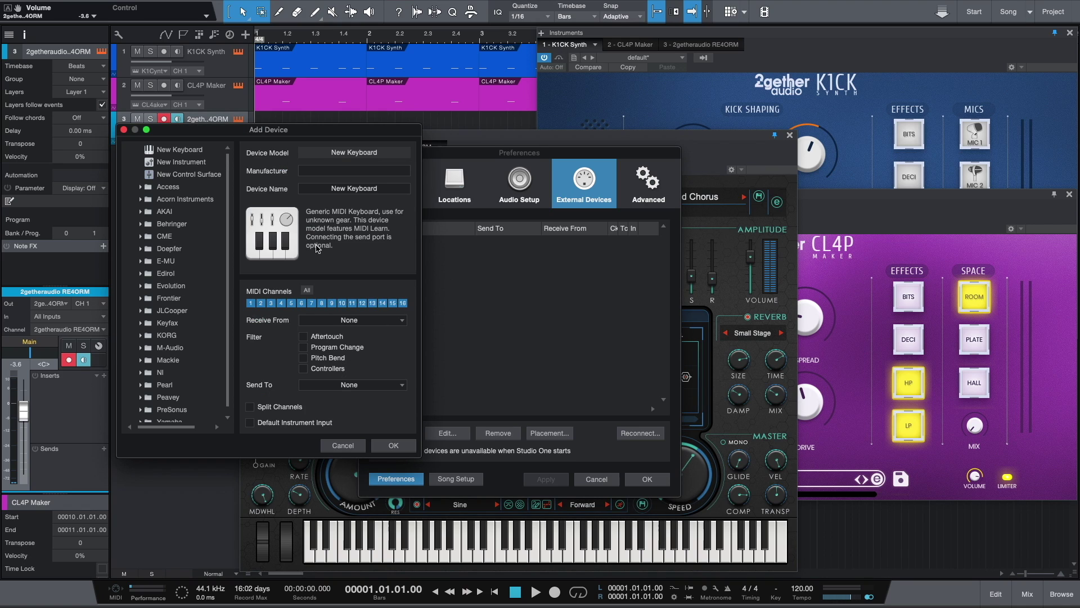
click(204, 149)
click(342, 171)
text(Arturia)
key(Tab)
text(Keys)
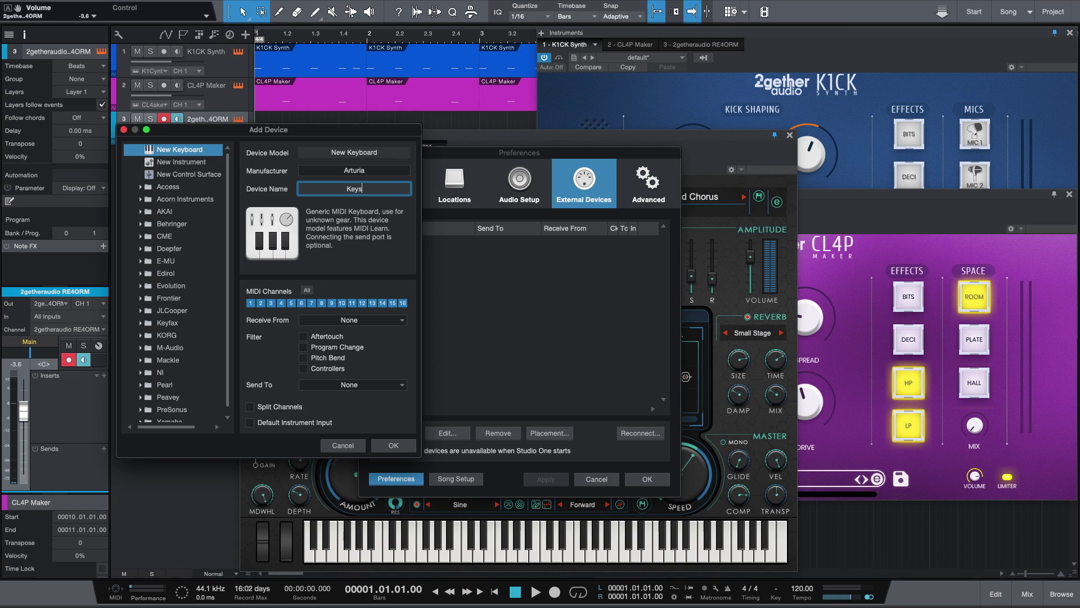
text(tep)
click(339, 319)
click(346, 345)
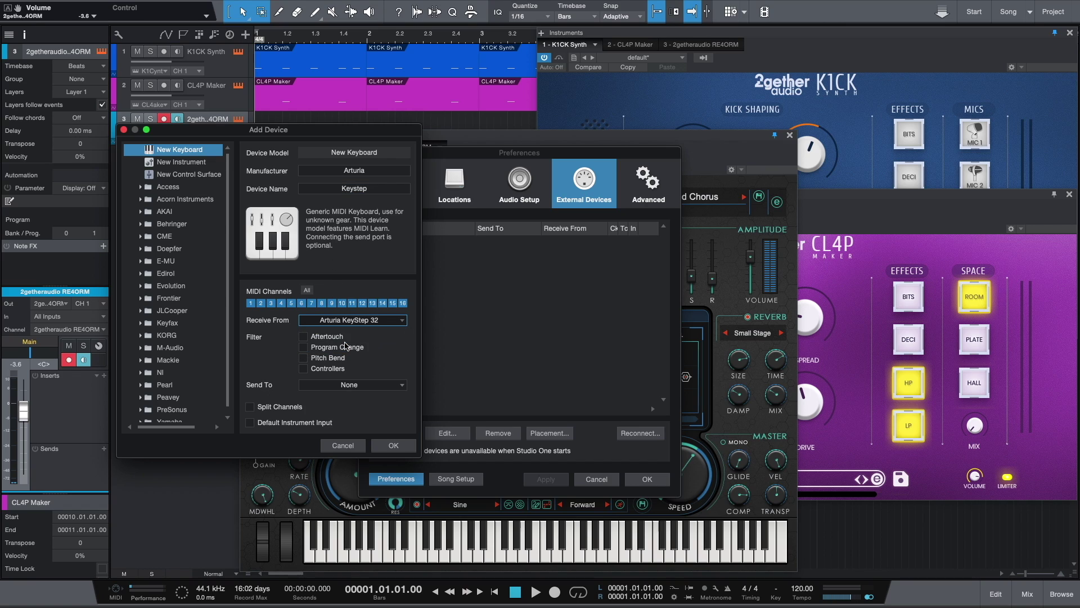
click(393, 445)
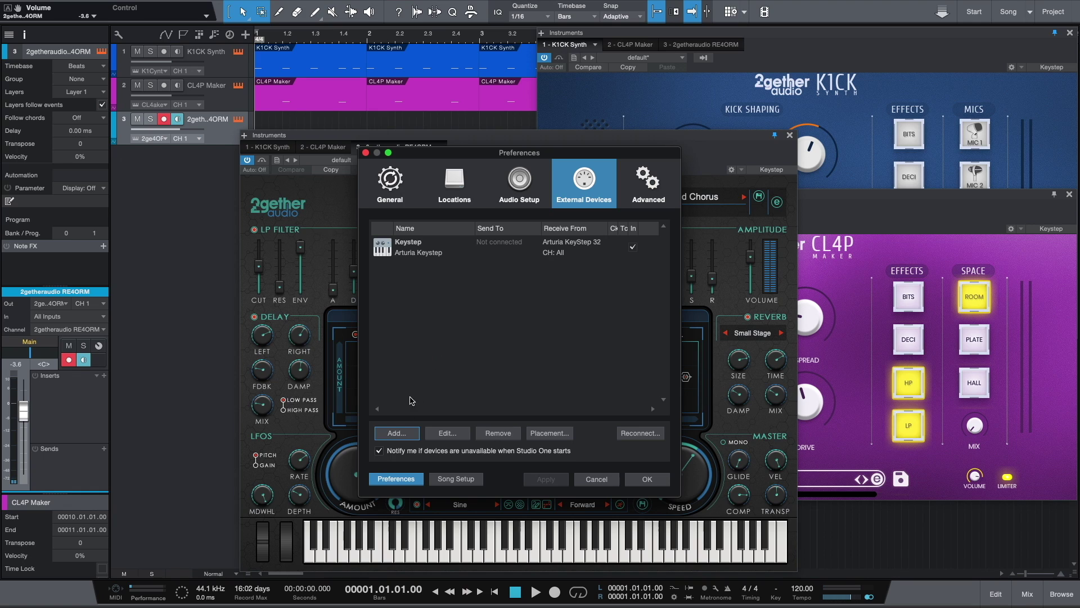
Add a New Instrument device 'Arturia Keystep' sending to Arturia KeyStep 32 on all channels
click(396, 433)
click(191, 163)
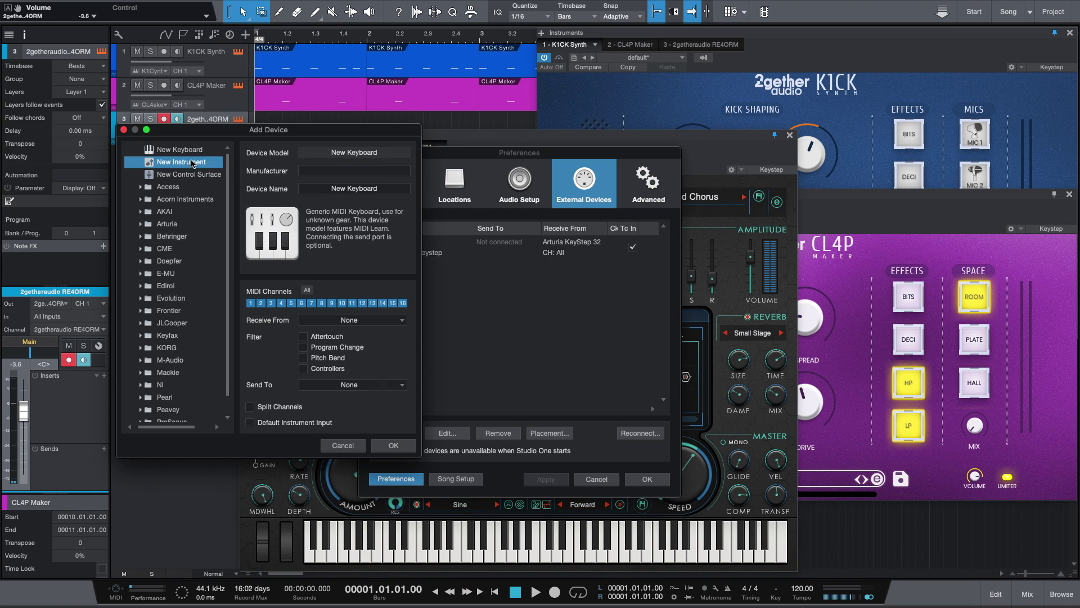
click(345, 171)
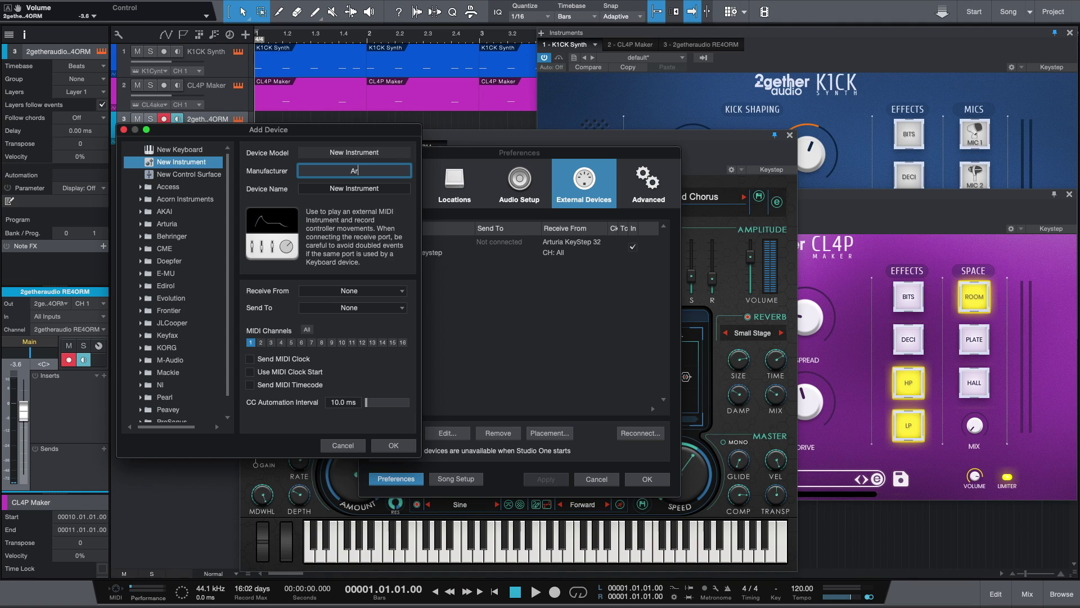
text(Arturia)
key(Tab)
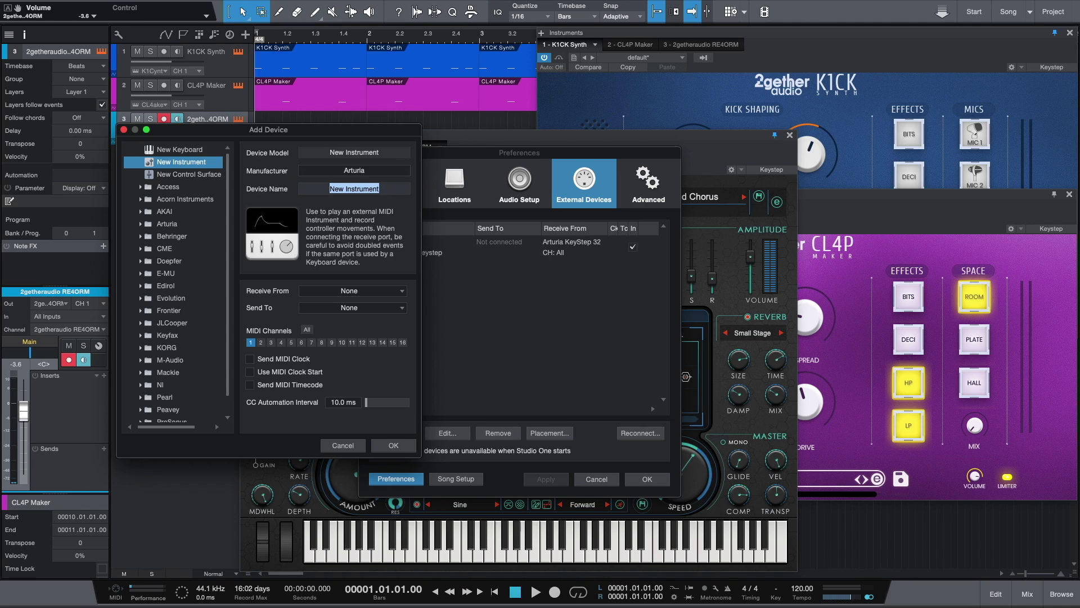
text(Keystep)
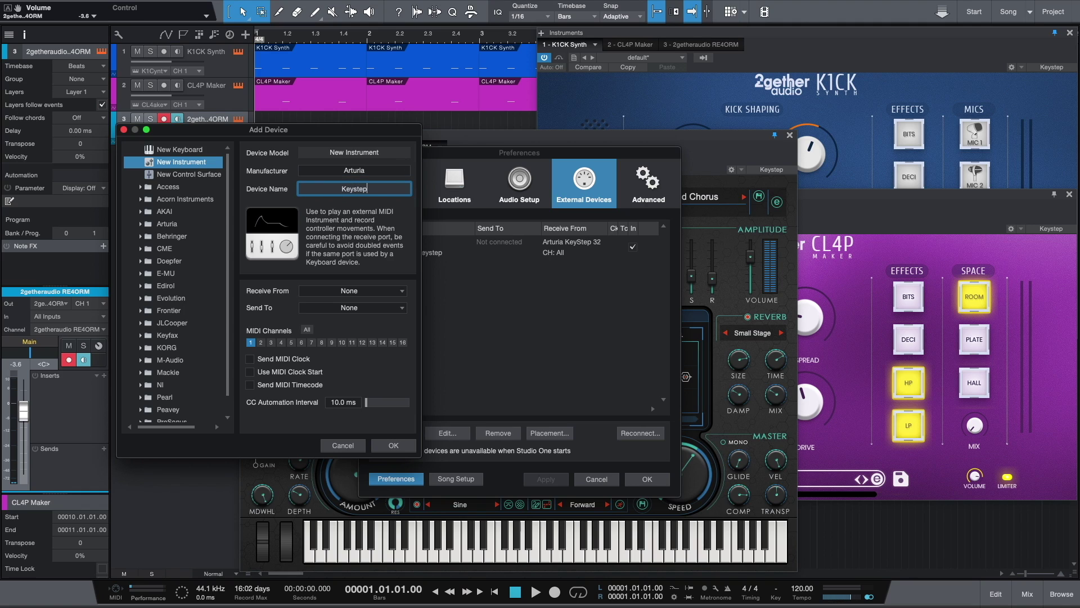
click(351, 308)
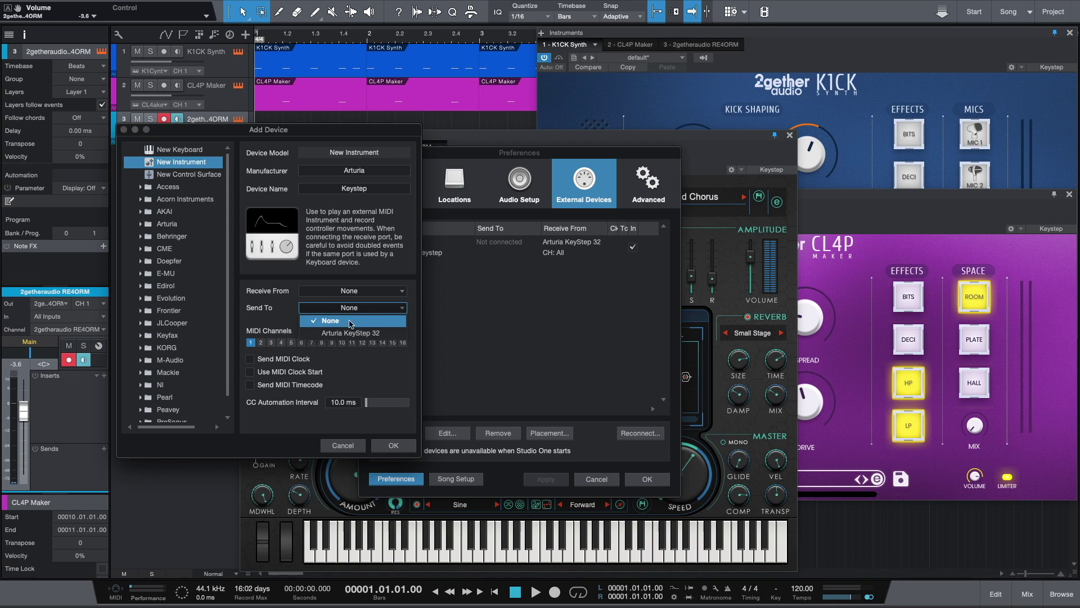
click(351, 331)
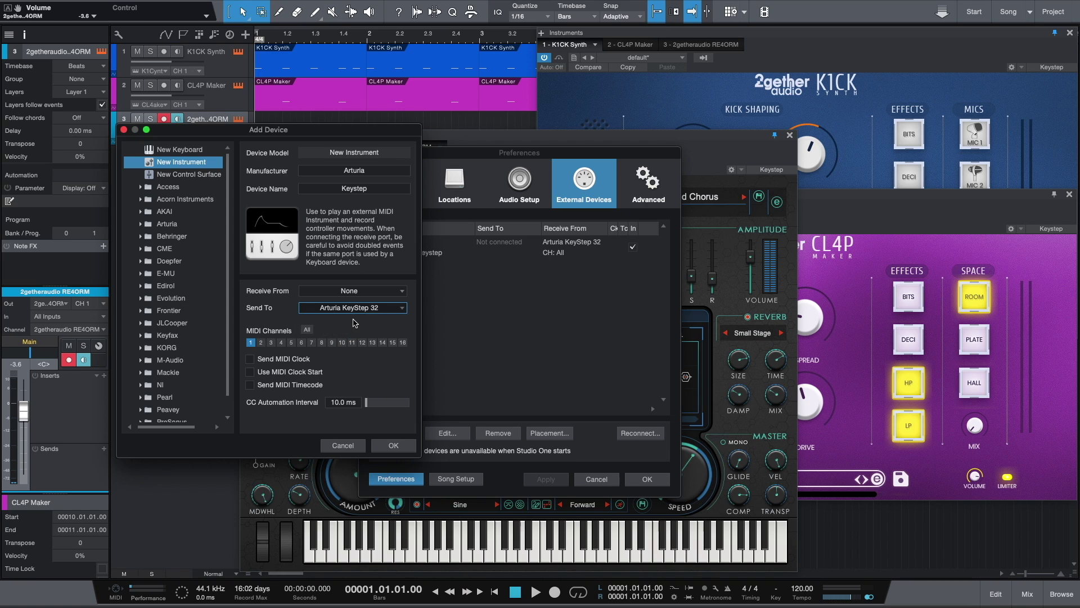
click(306, 330)
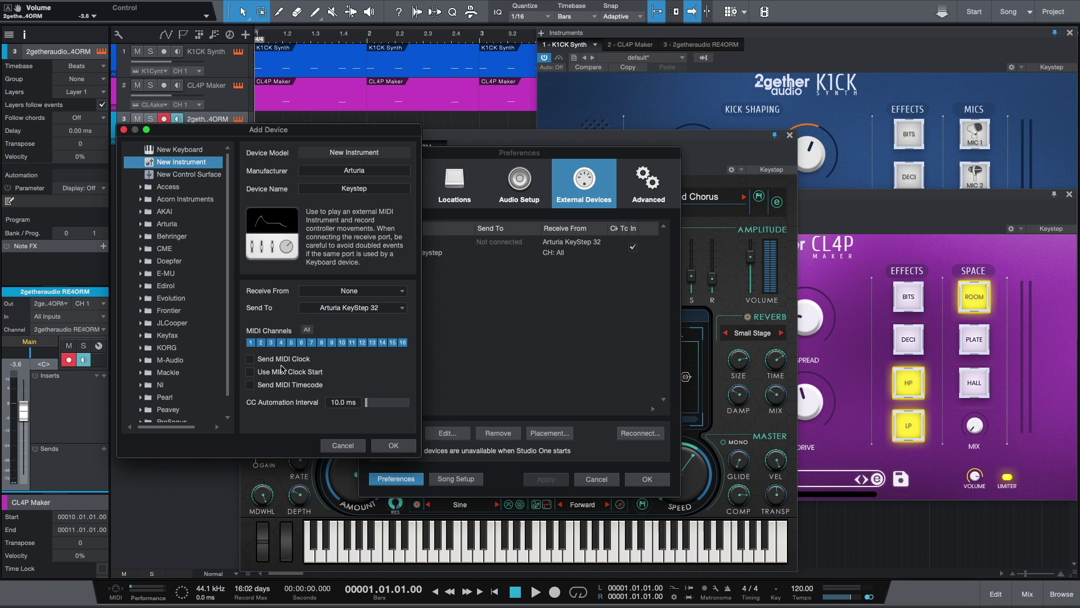
click(394, 446)
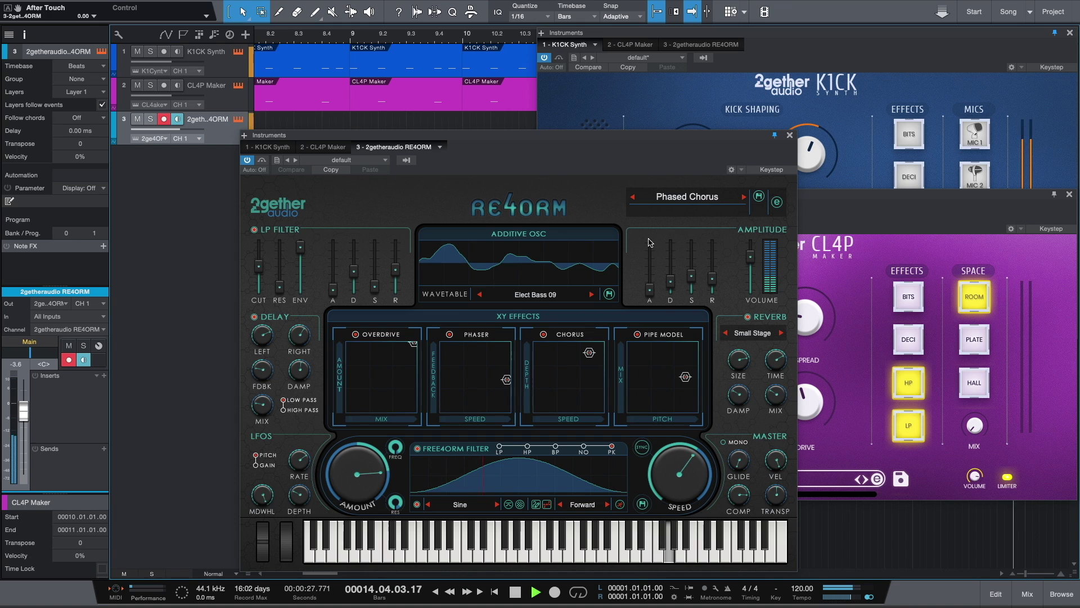
Enter 80 in the transport's Tempo field during playback
click(798, 589)
text(80)
key(Return)
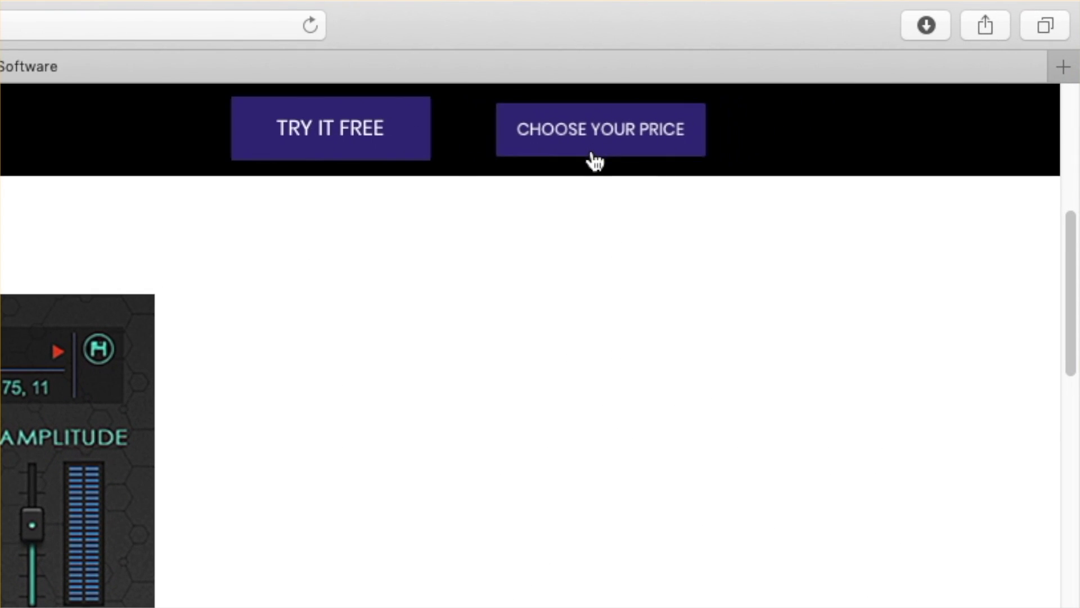
Open CHOOSE YOUR PRICE on the RE4ORM page and select the Name Your Price box
click(594, 159)
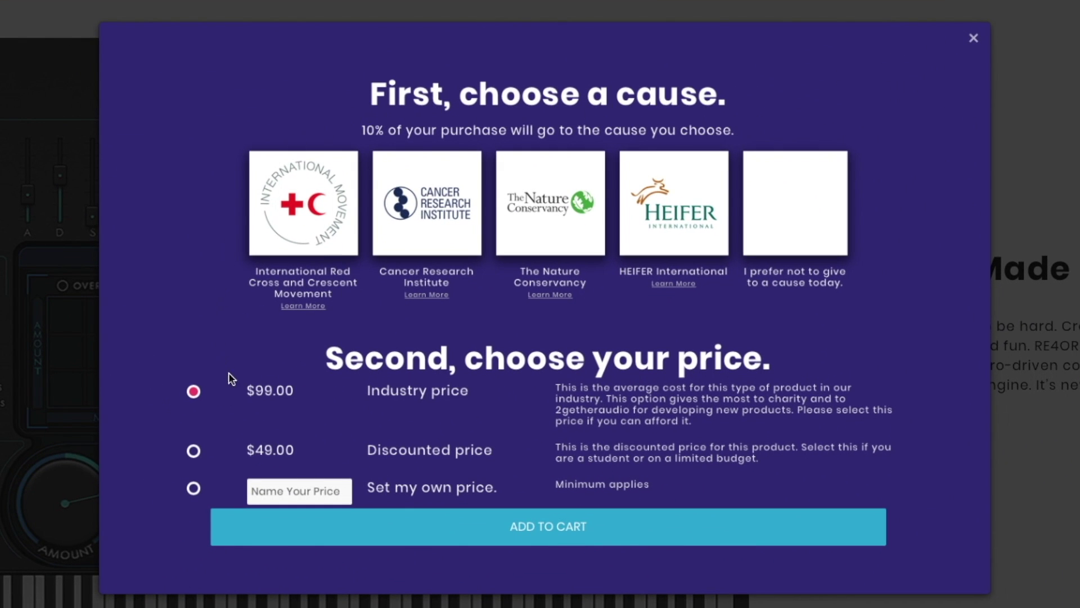
click(307, 486)
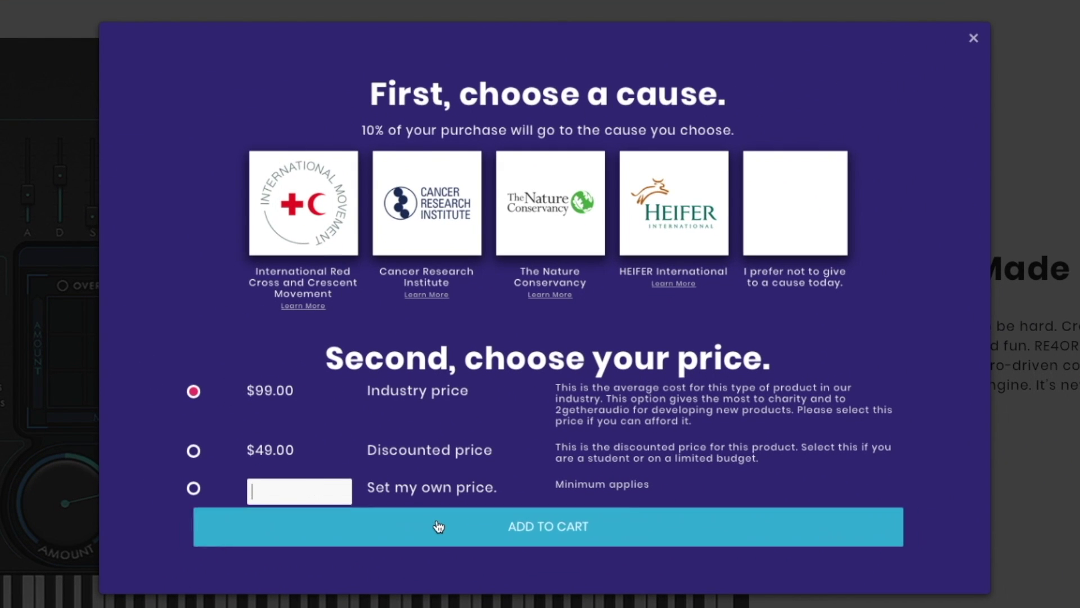